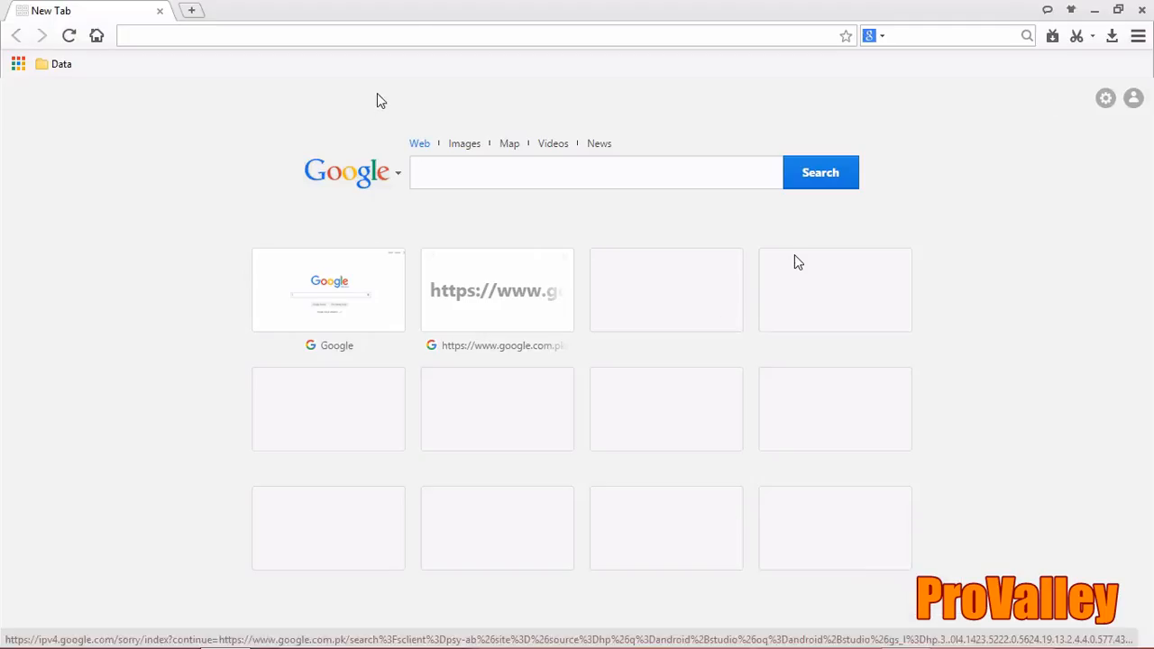
Step: Search the web for "android studio" and open the "Download Android Studio and SDK Tools" result
{"action": "left_click", "coordinate": [541, 171]}
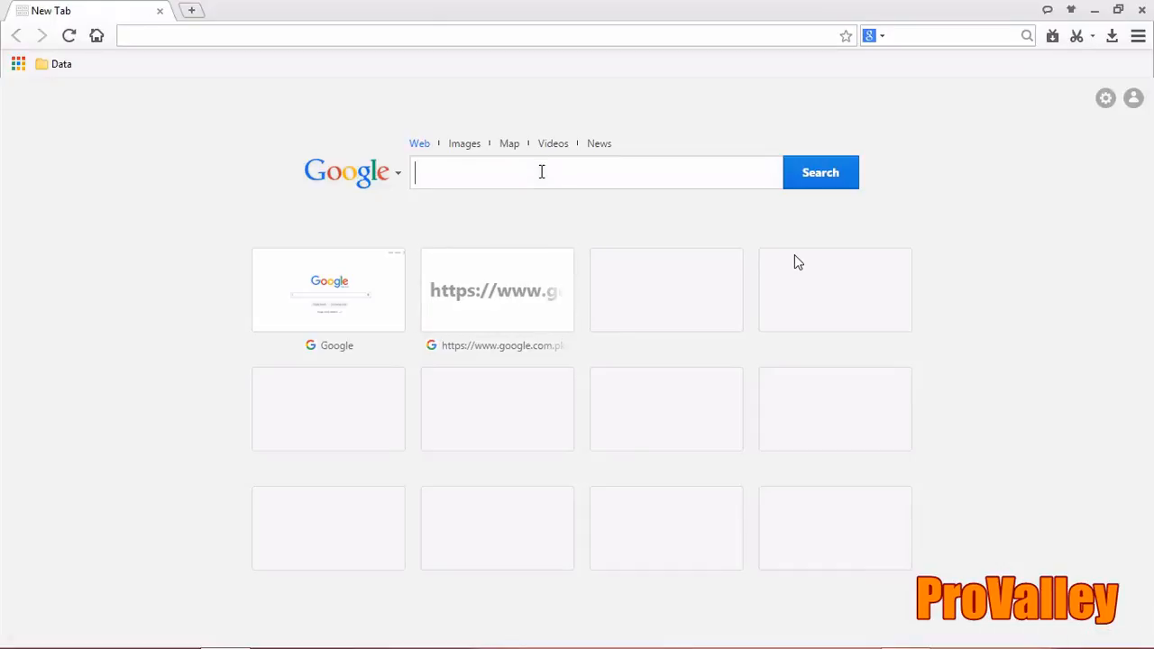
{"action": "type", "text": "android "}
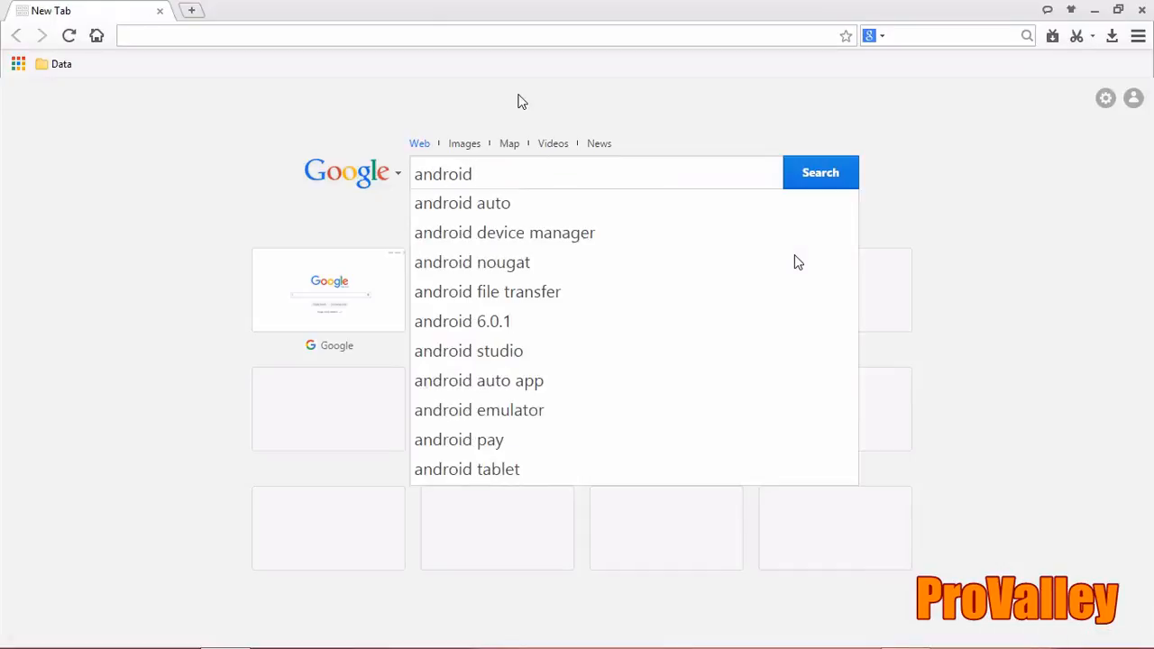
{"action": "type", "text": "studio"}
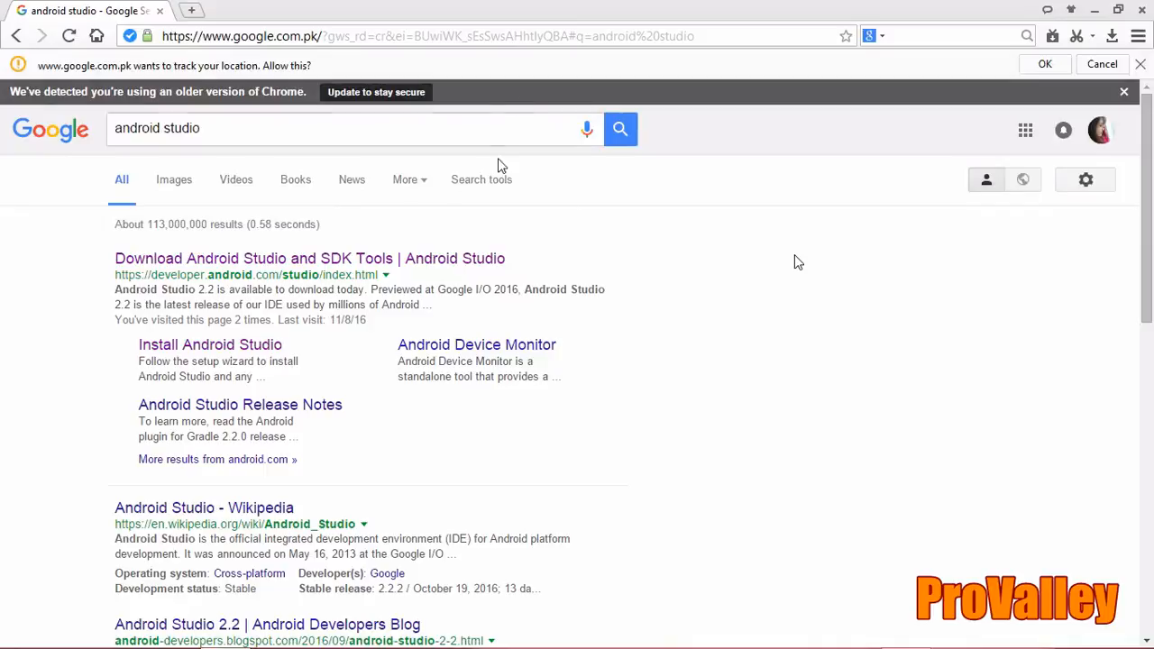
{"action": "left_click", "coordinate": [454, 261]}
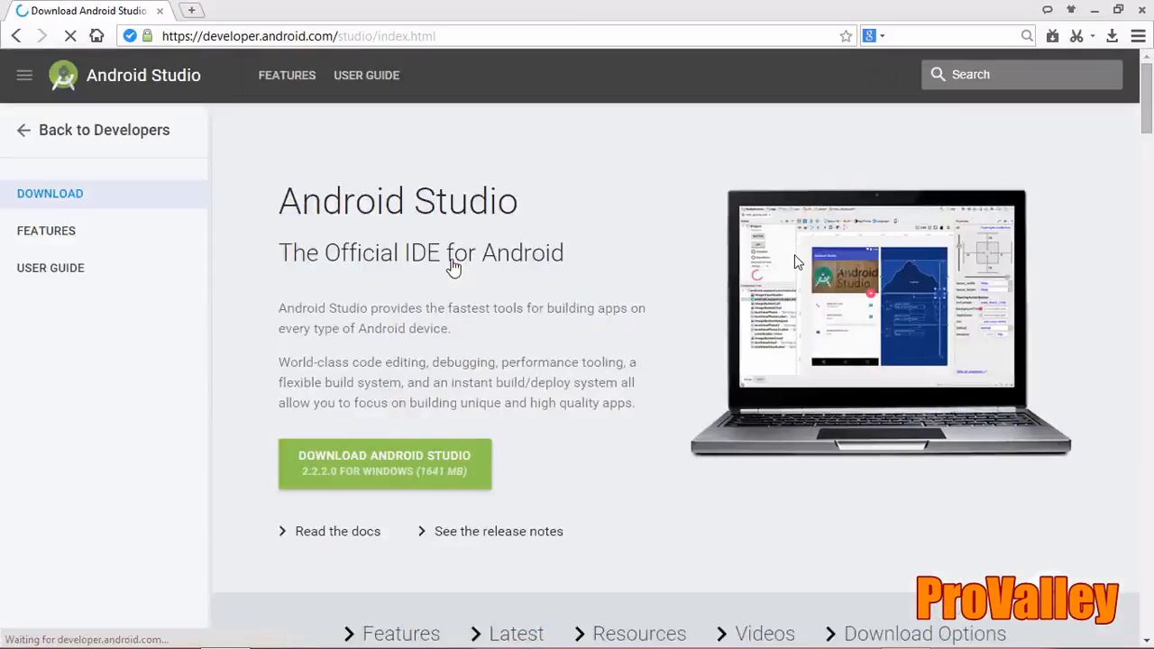
Step: Agree to the terms and download android-studio-bundle-145.3360264-windows.exe, resuming the download already in the queue
{"action": "left_click", "coordinate": [423, 459]}
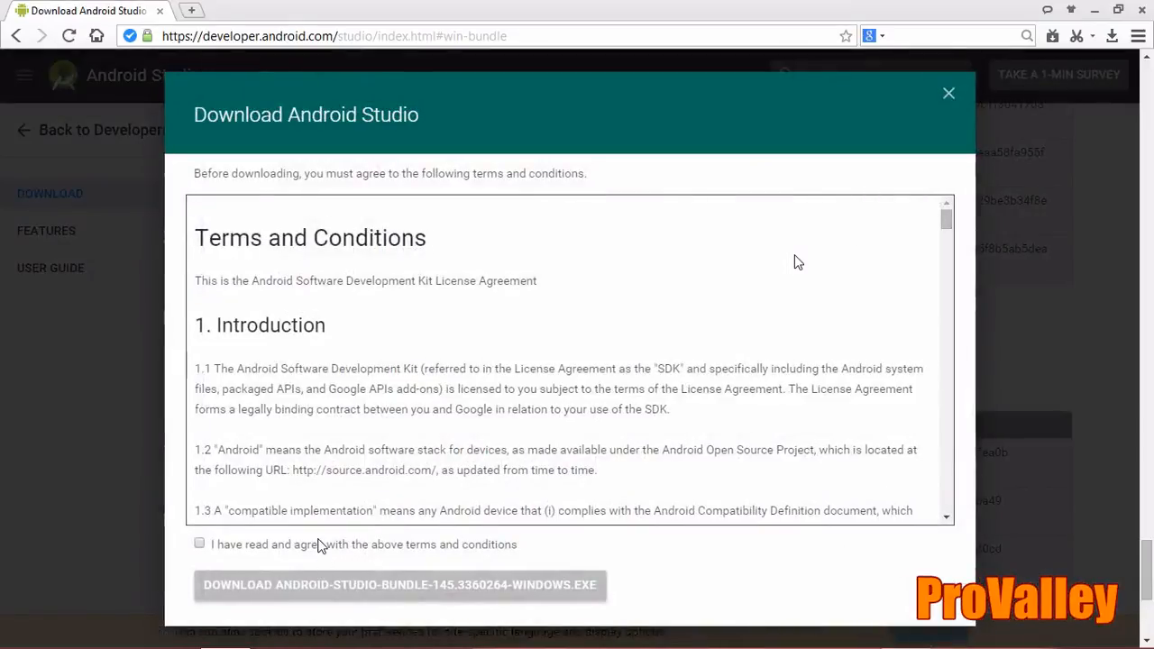
{"action": "left_click", "coordinate": [320, 546]}
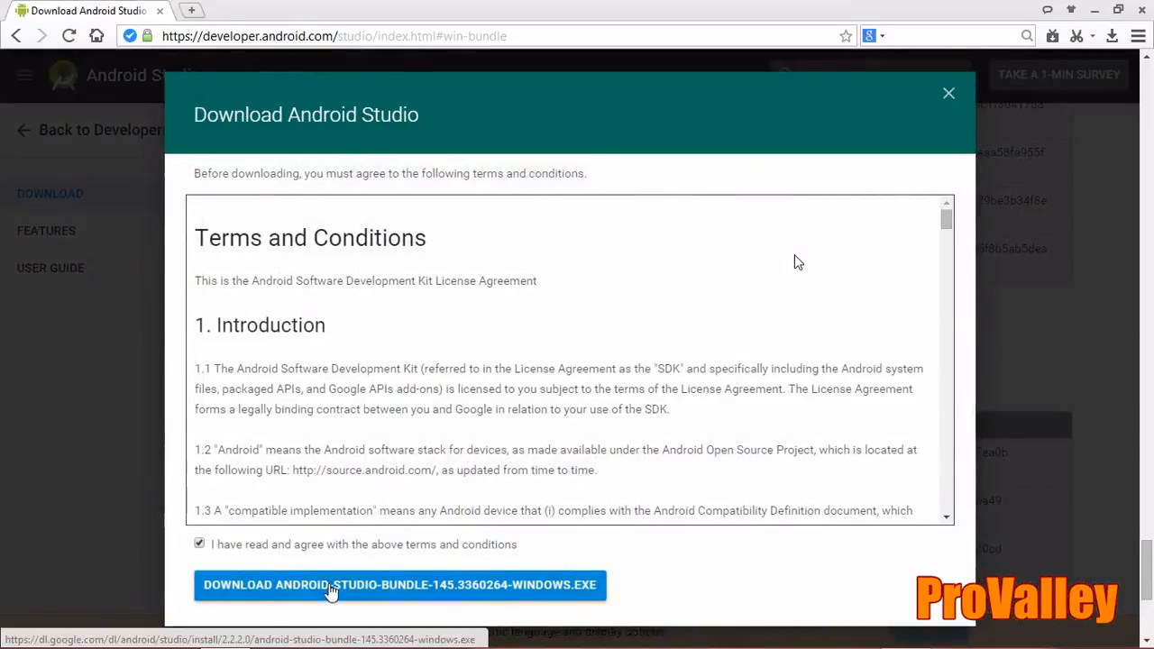
{"action": "left_click", "coordinate": [332, 586]}
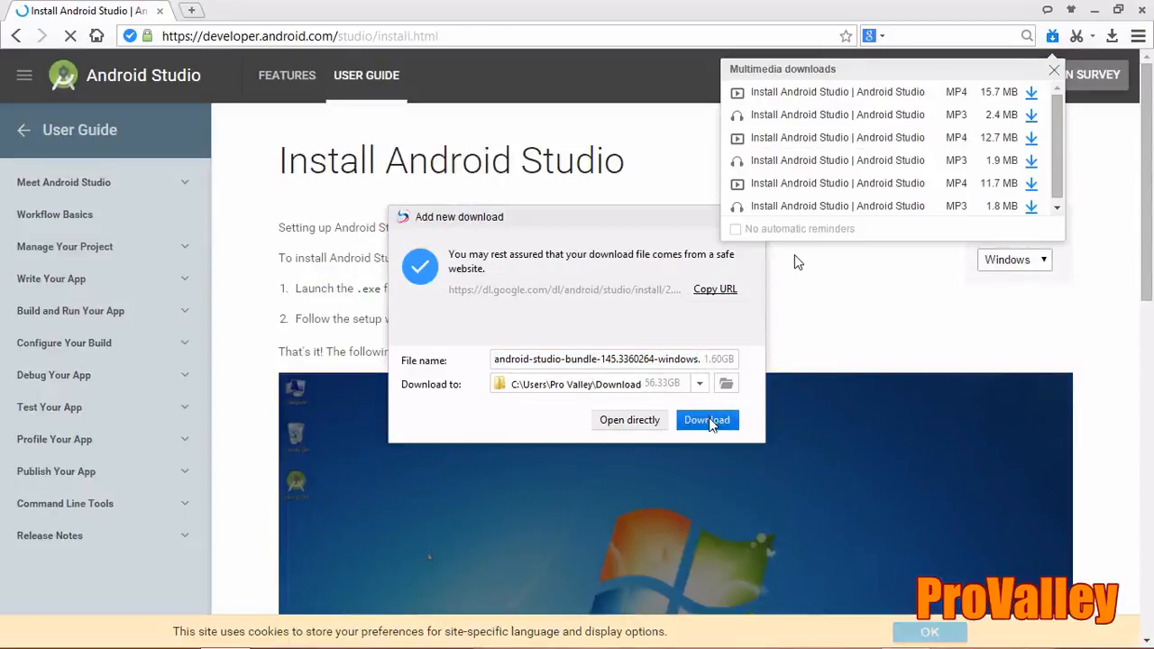
{"action": "left_click", "coordinate": [706, 419]}
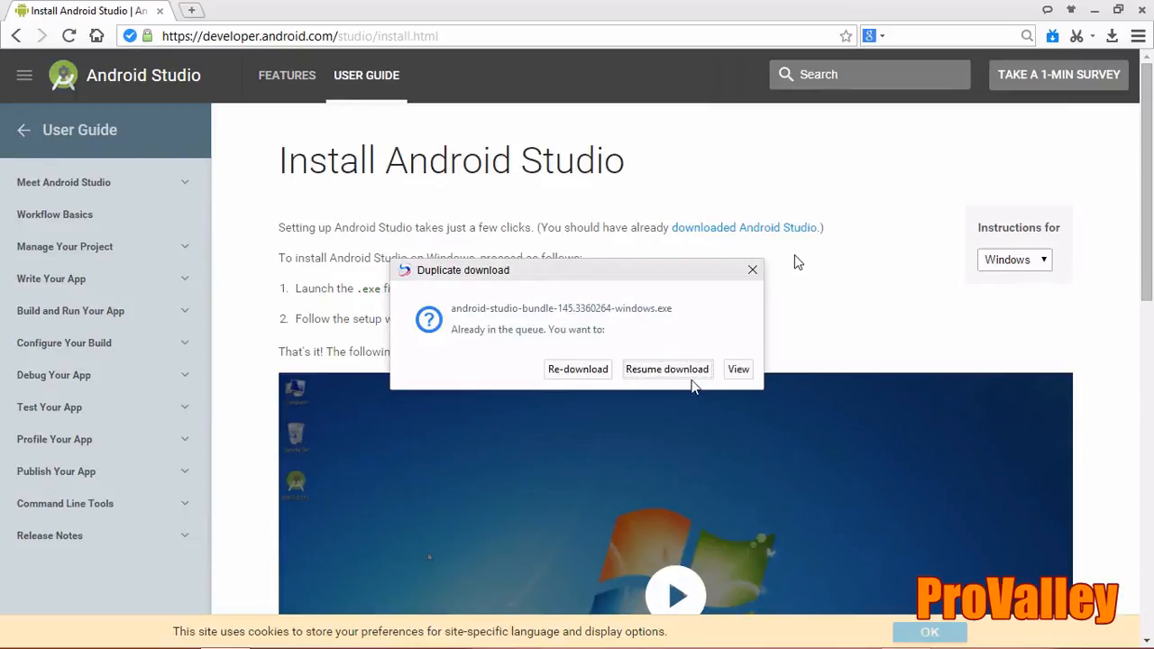
{"action": "left_click", "coordinate": [674, 371]}
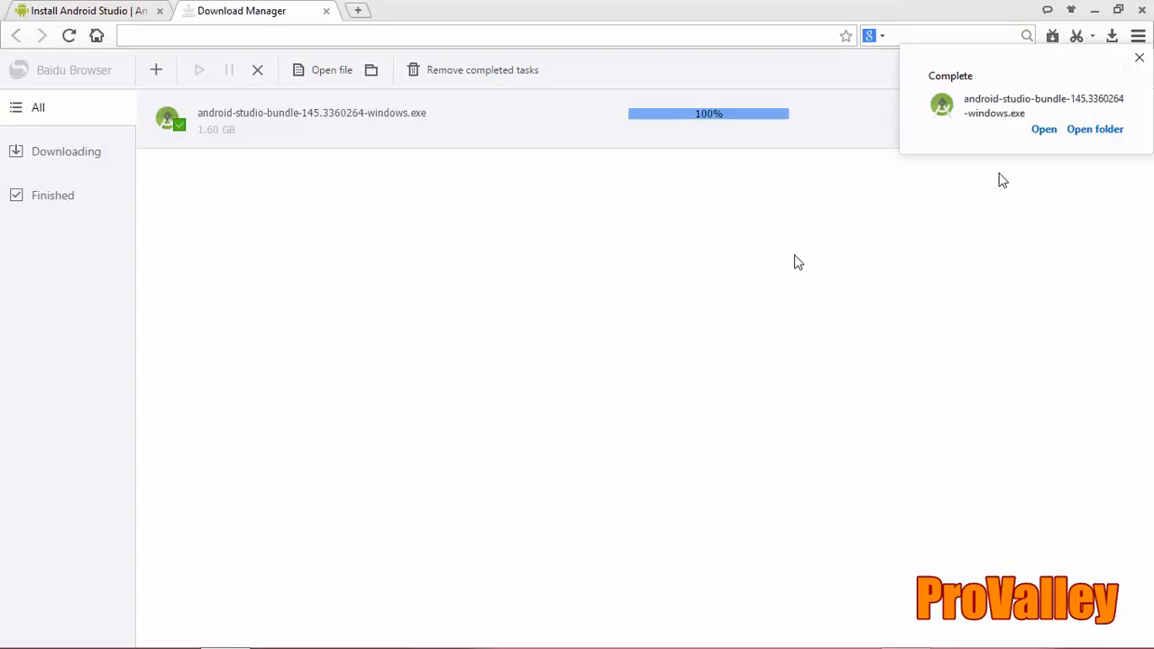
{"action": "right_click", "coordinate": [366, 127]}
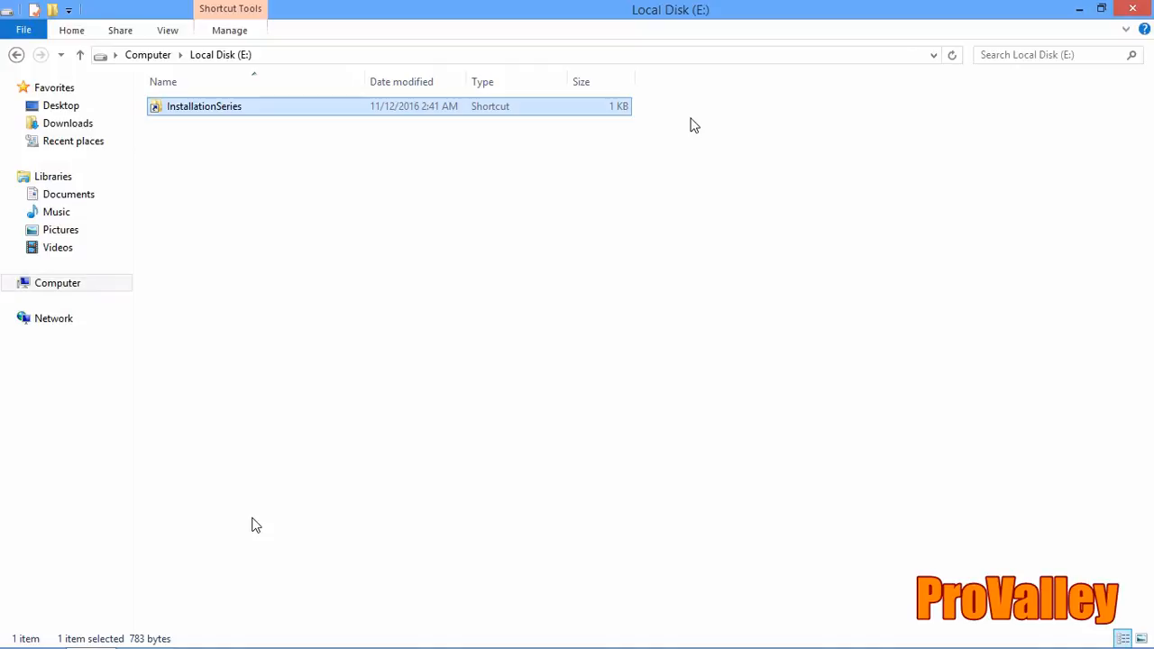
Step: Open the InstallationSeries folder from Local Disk (E:) and launch the jdk-8u60-windows-x64 installer
{"action": "key", "text": "Return"}
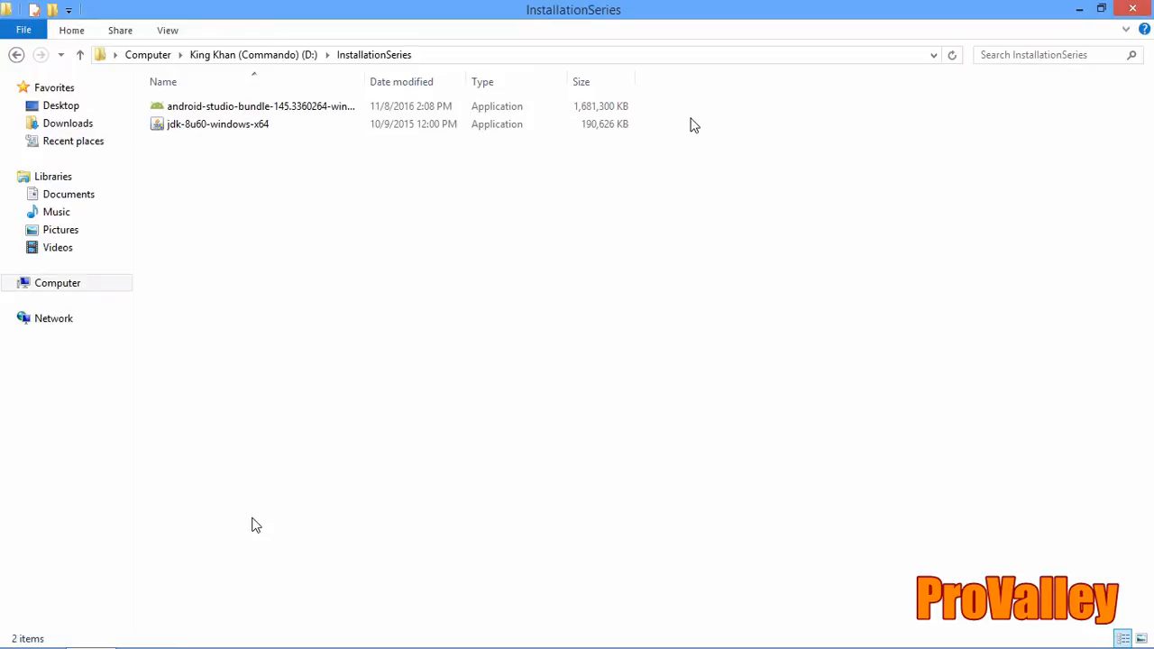
{"action": "key", "text": "Down"}
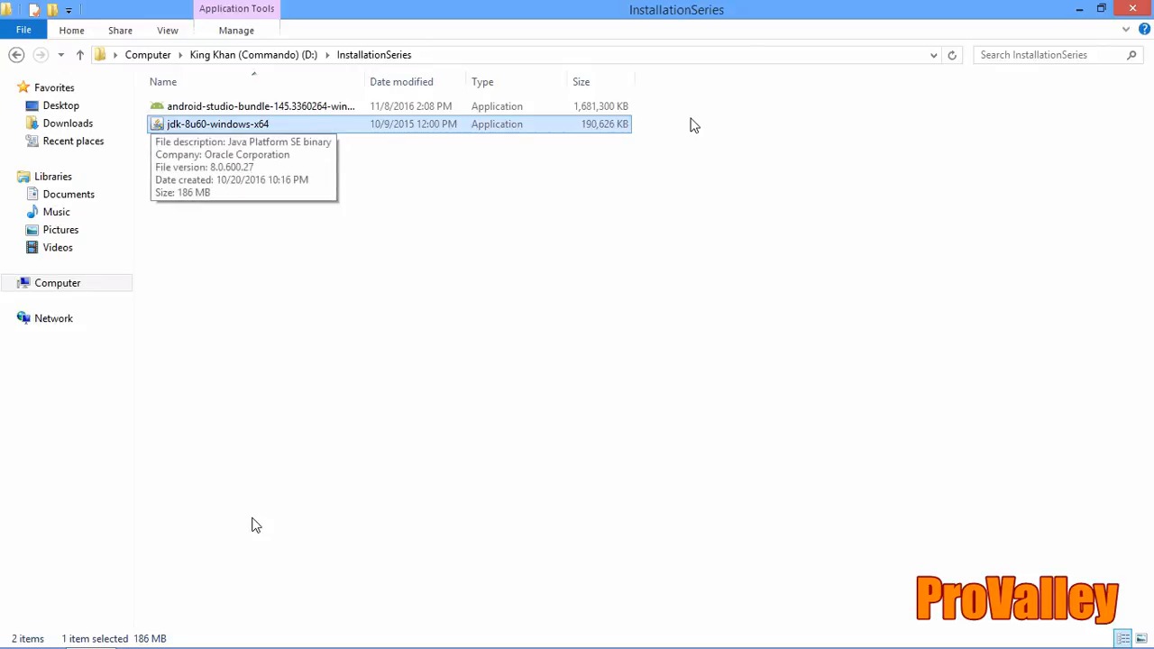
{"action": "key", "text": "Return"}
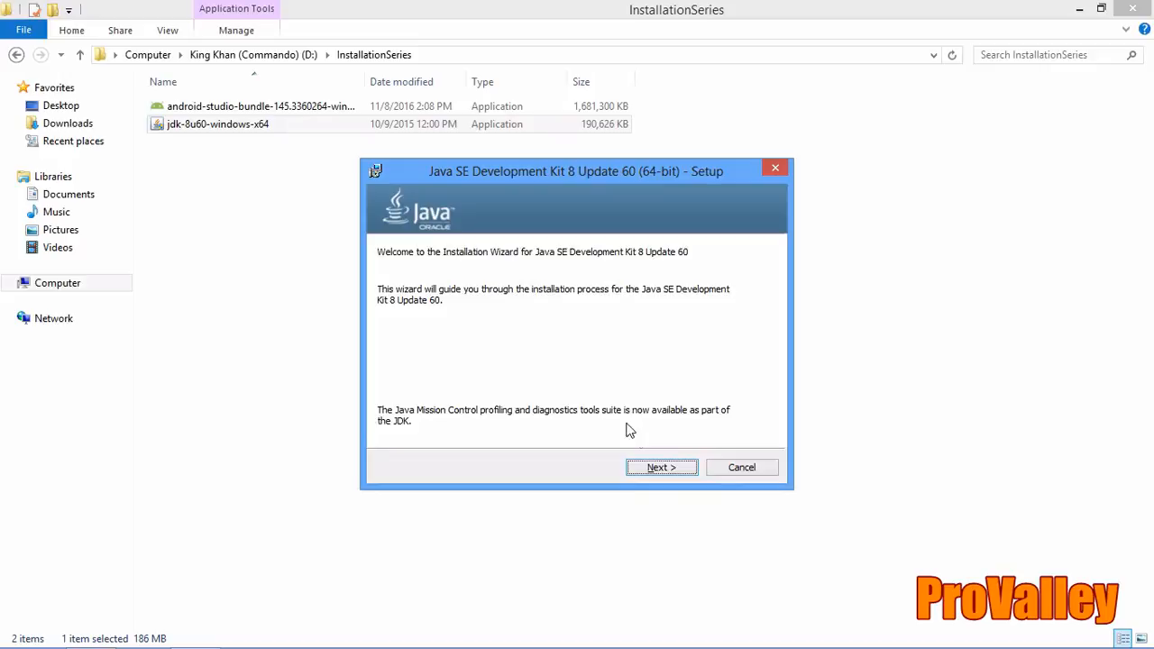
Step: Install Java SE Development Kit 8 Update 60 with the default features and destination folders, and close the finished wizard
{"action": "left_click", "coordinate": [644, 468]}
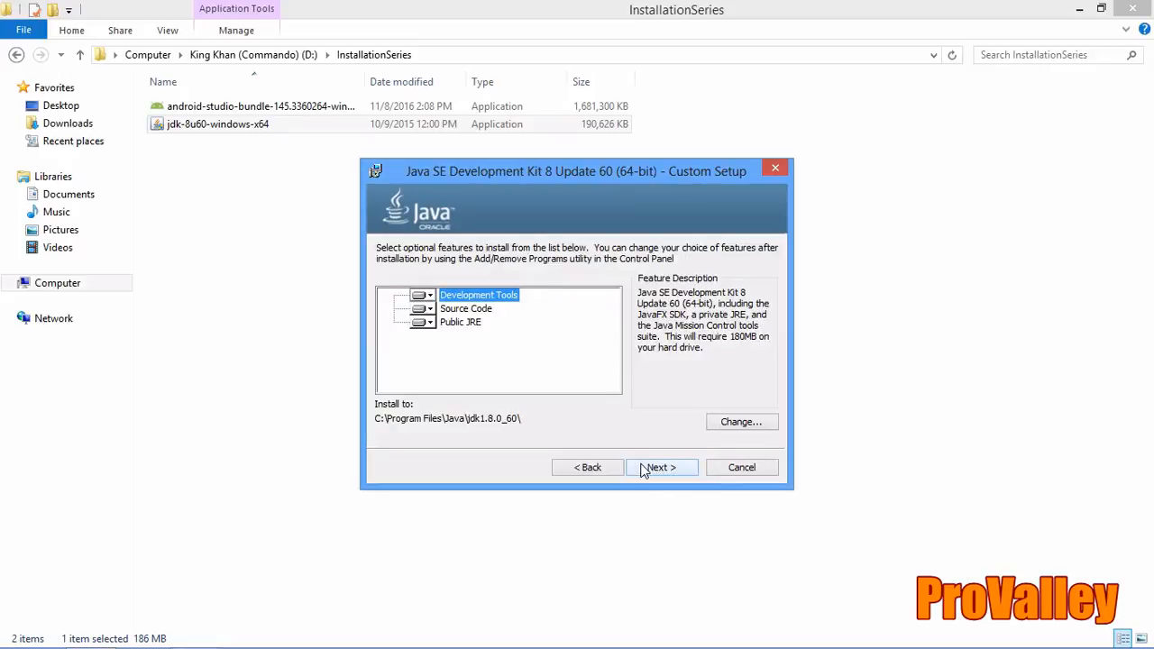
{"action": "left_click", "coordinate": [644, 469]}
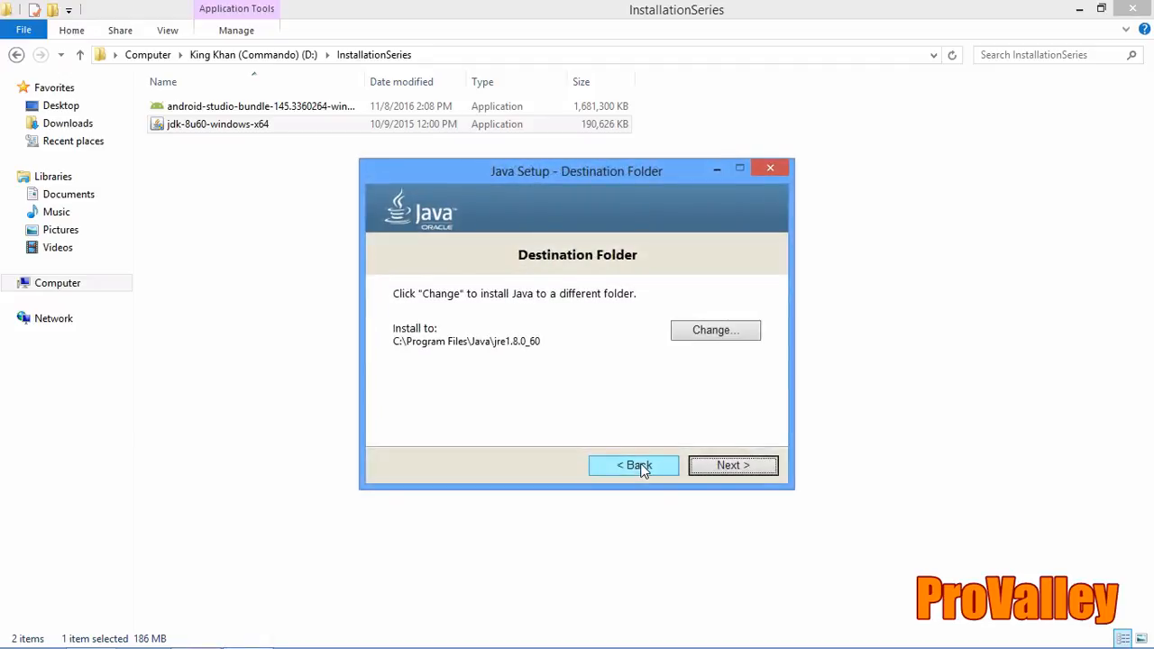
{"action": "left_click", "coordinate": [715, 465]}
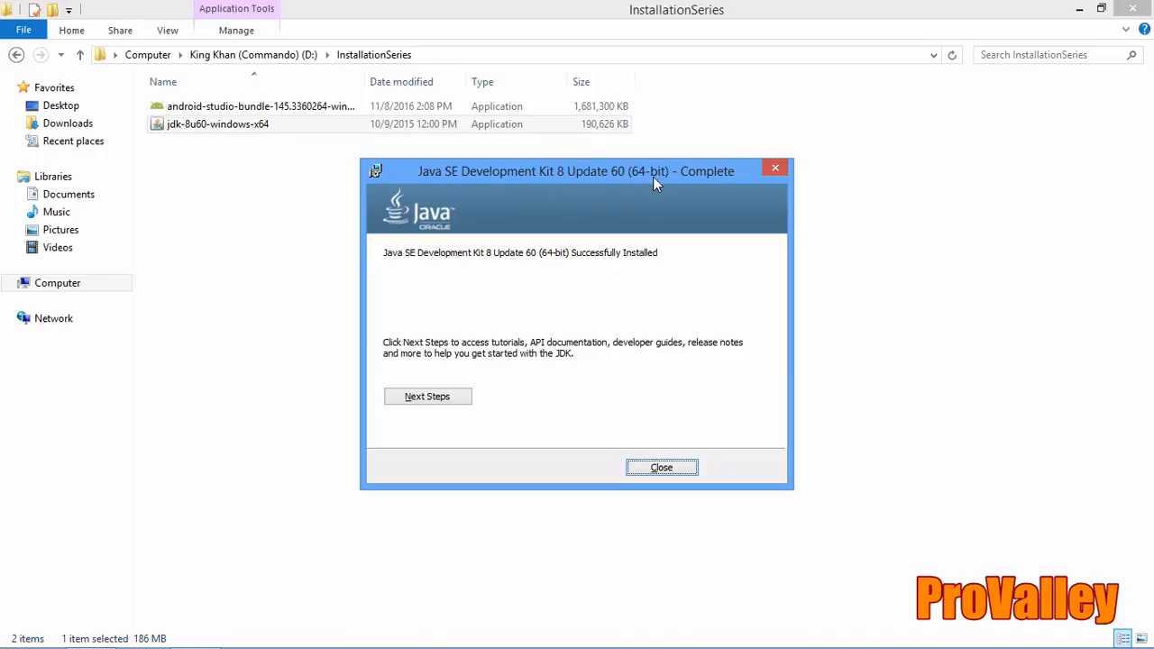
{"action": "left_click", "coordinate": [640, 470]}
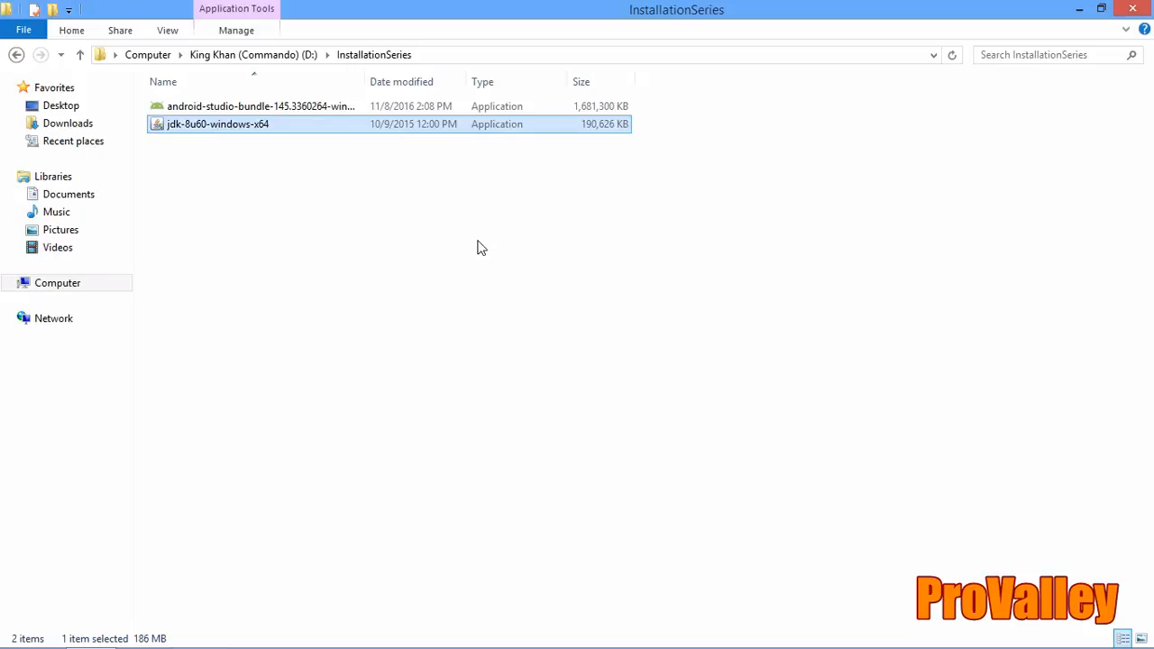
Step: Launch the android-studio-bundle-145.3360264 installer and close the InstallationSeries folder window
{"action": "left_click", "coordinate": [307, 105]}
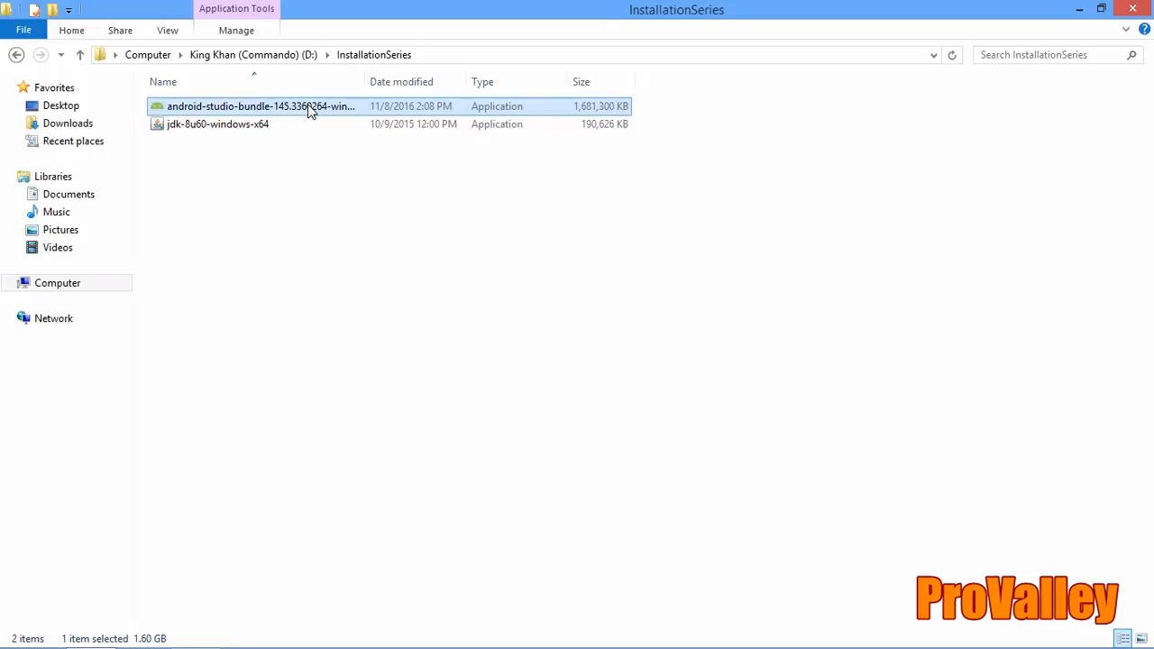
{"action": "mouse_move", "coordinate": [392, 631]}
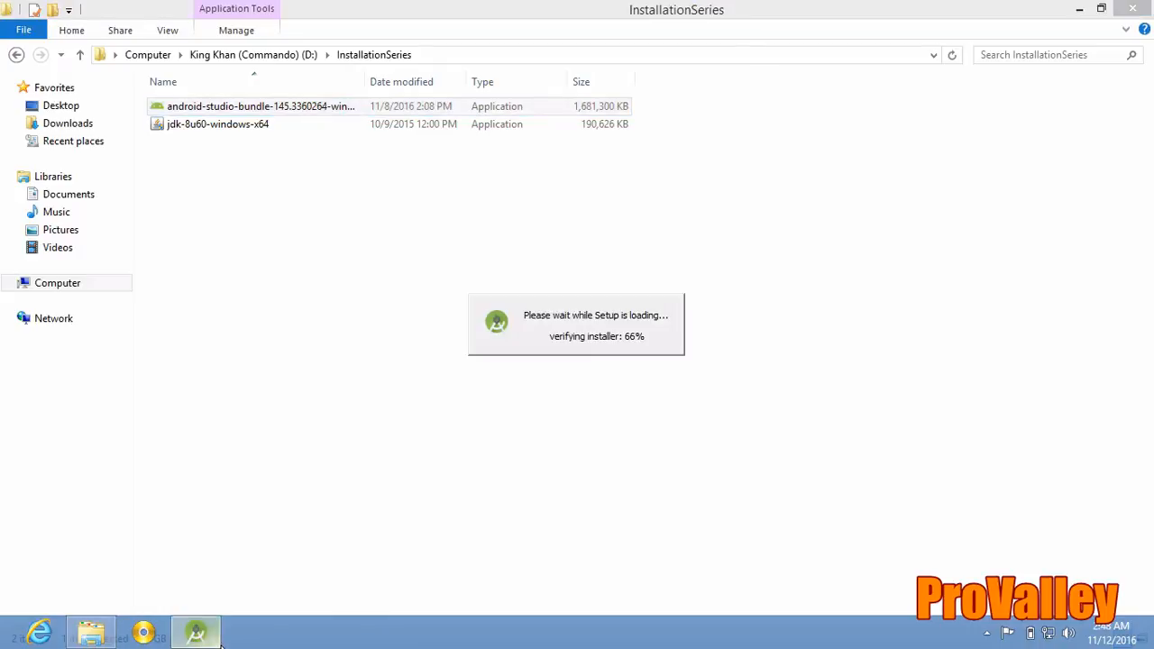
{"action": "left_click", "coordinate": [1143, 9]}
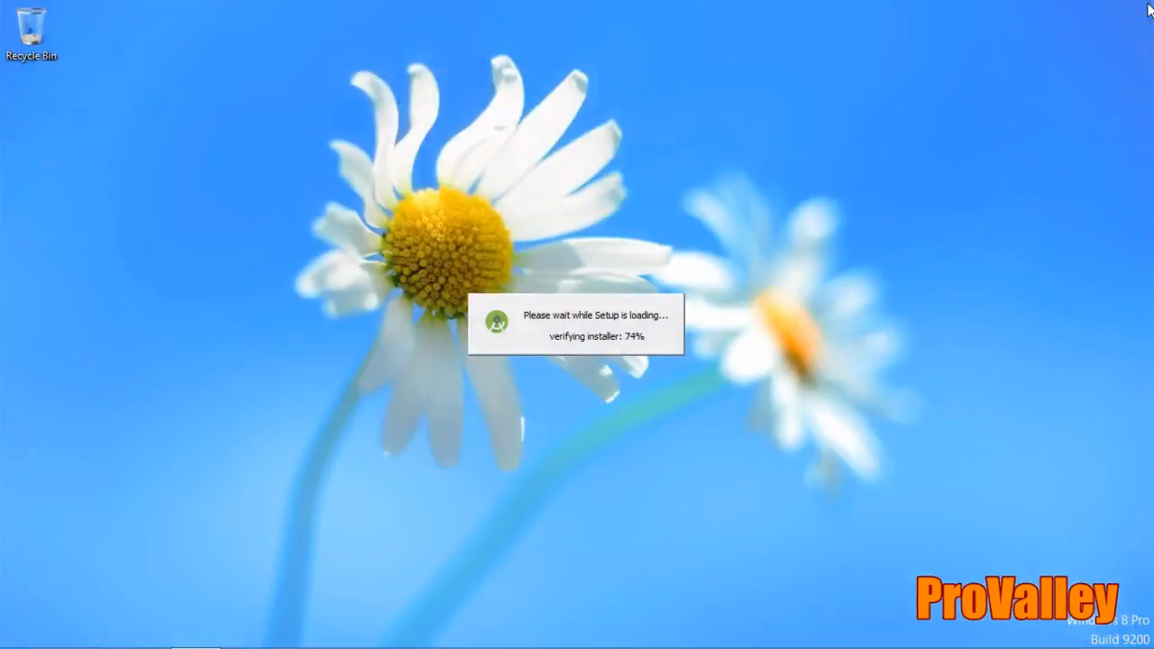
{"action": "right_click", "coordinate": [810, 120]}
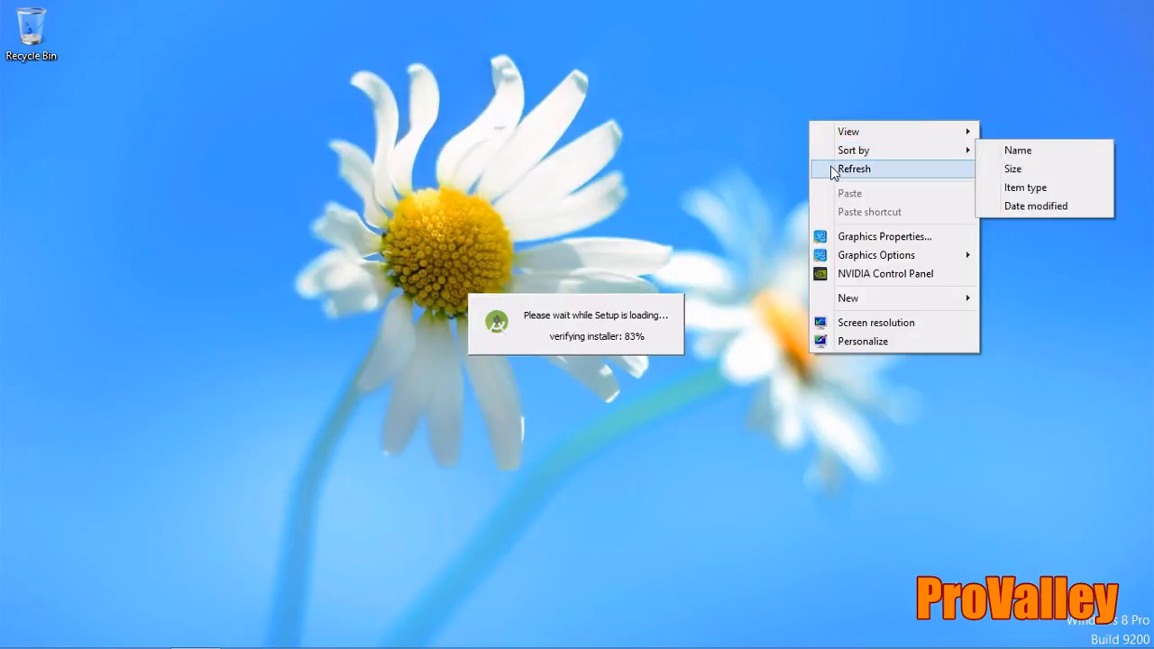
{"action": "left_click", "coordinate": [833, 169]}
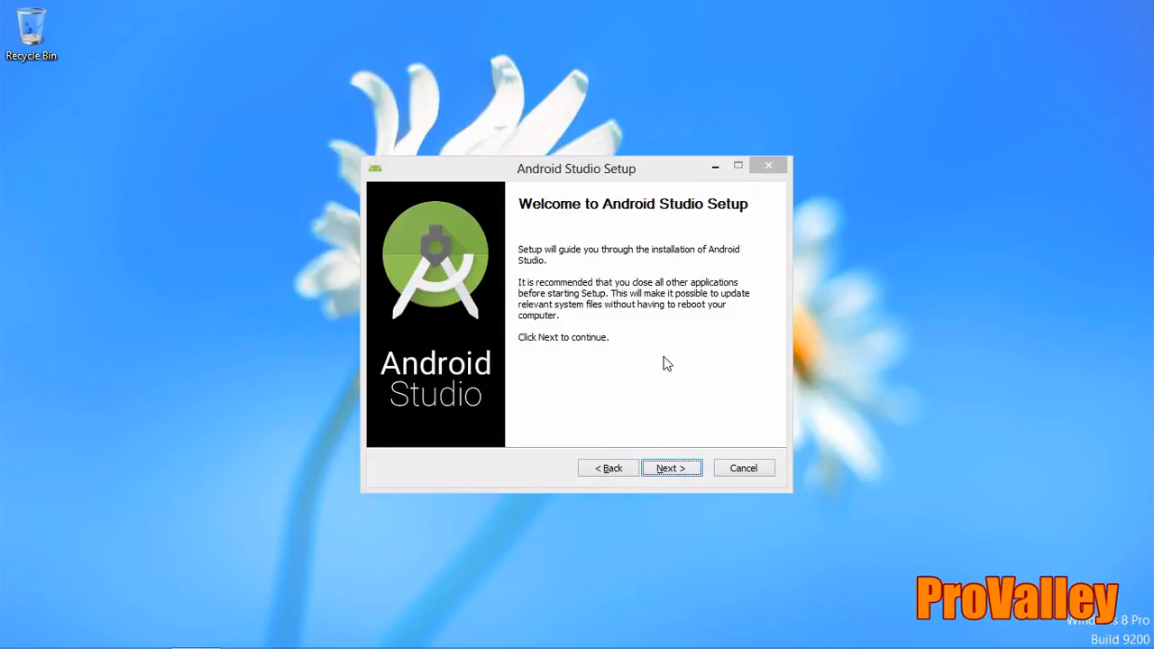
Step: Exclude Android Virtual Device from the Android Studio components to install and accept the license agreement
{"action": "left_click", "coordinate": [663, 475]}
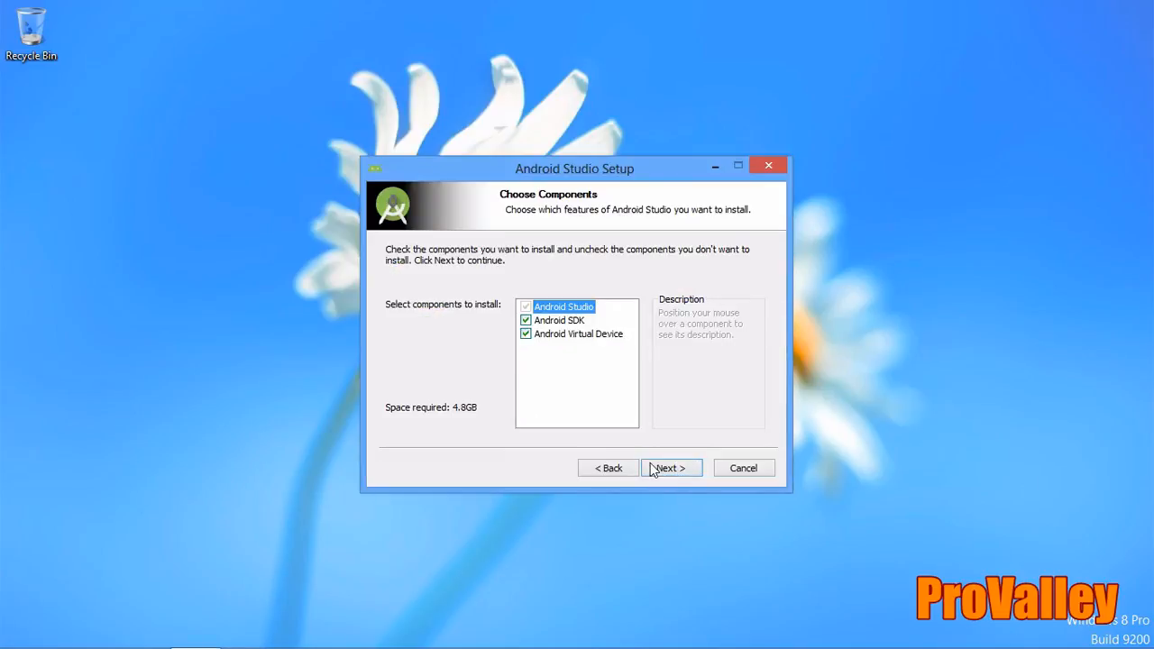
{"action": "left_click", "coordinate": [529, 334]}
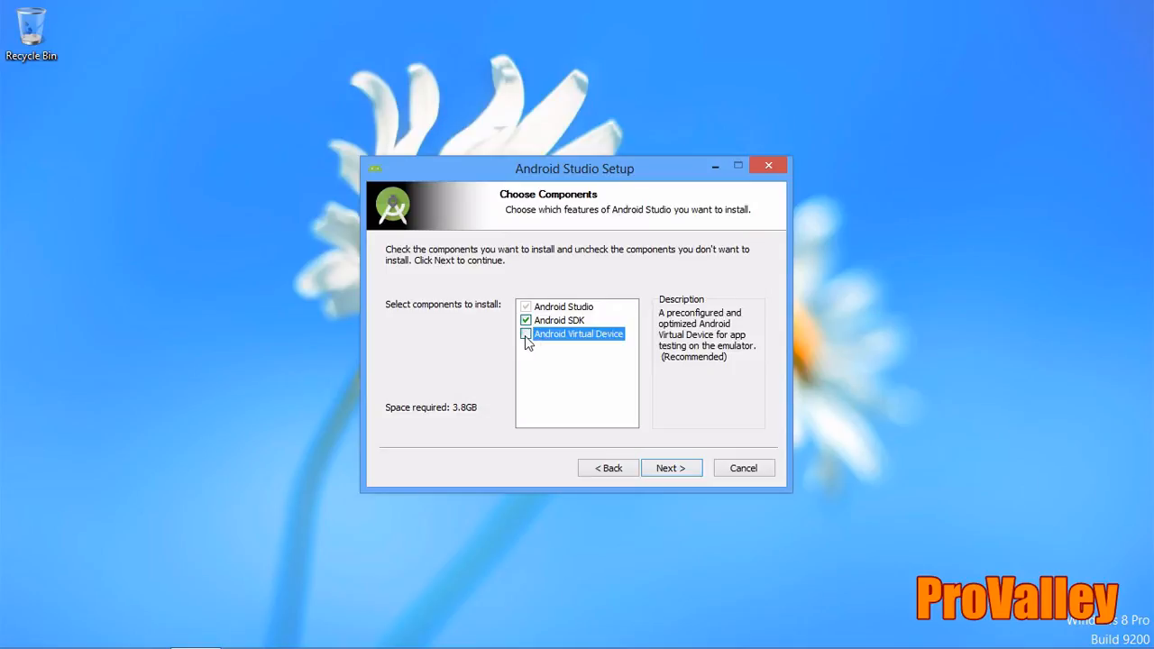
{"action": "left_click", "coordinate": [672, 468]}
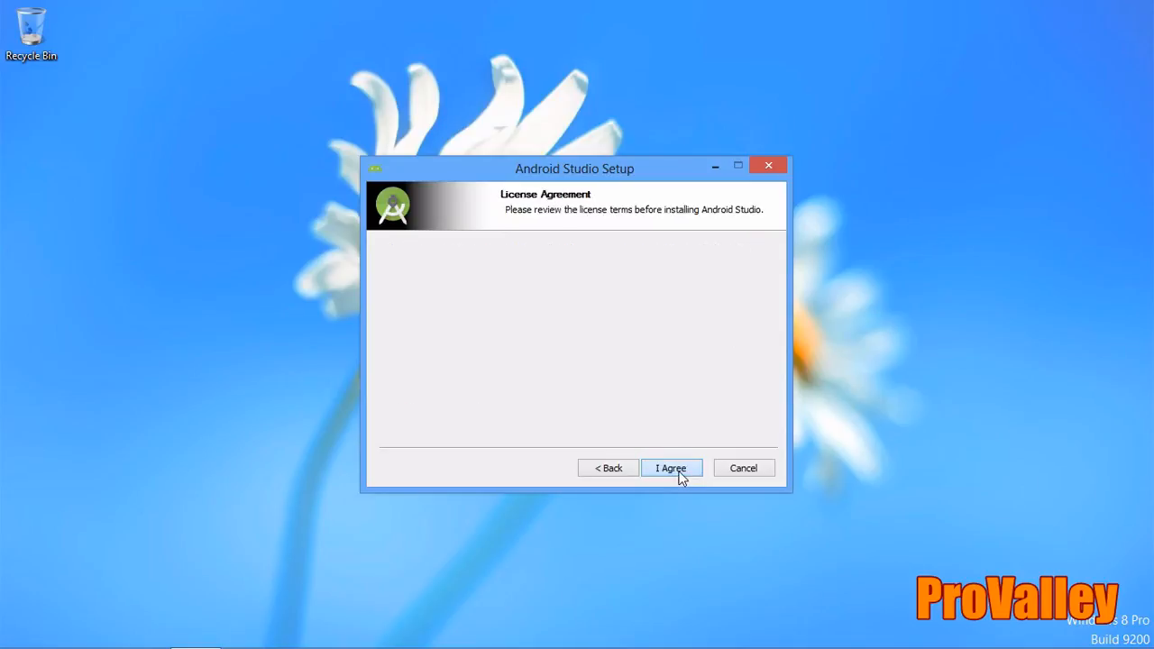
{"action": "left_click", "coordinate": [672, 467]}
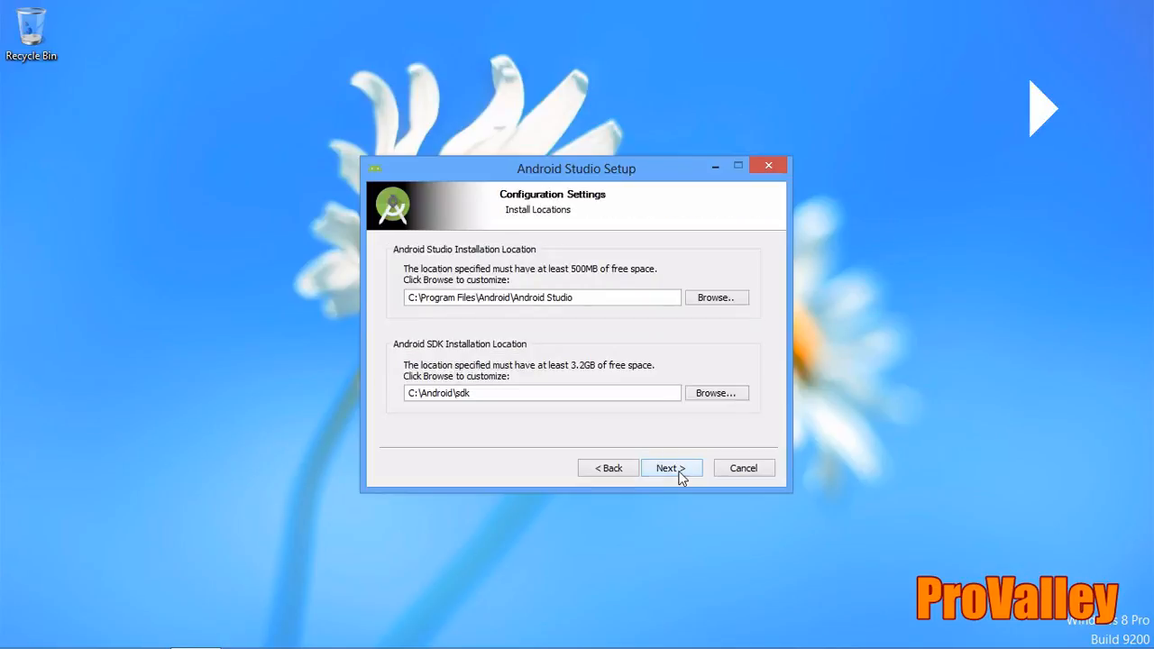
Step: Keep C:\Android\sdk as the SDK location and install Android Studio with the default Android Studio Start Menu folder
{"action": "left_click", "coordinate": [502, 395]}
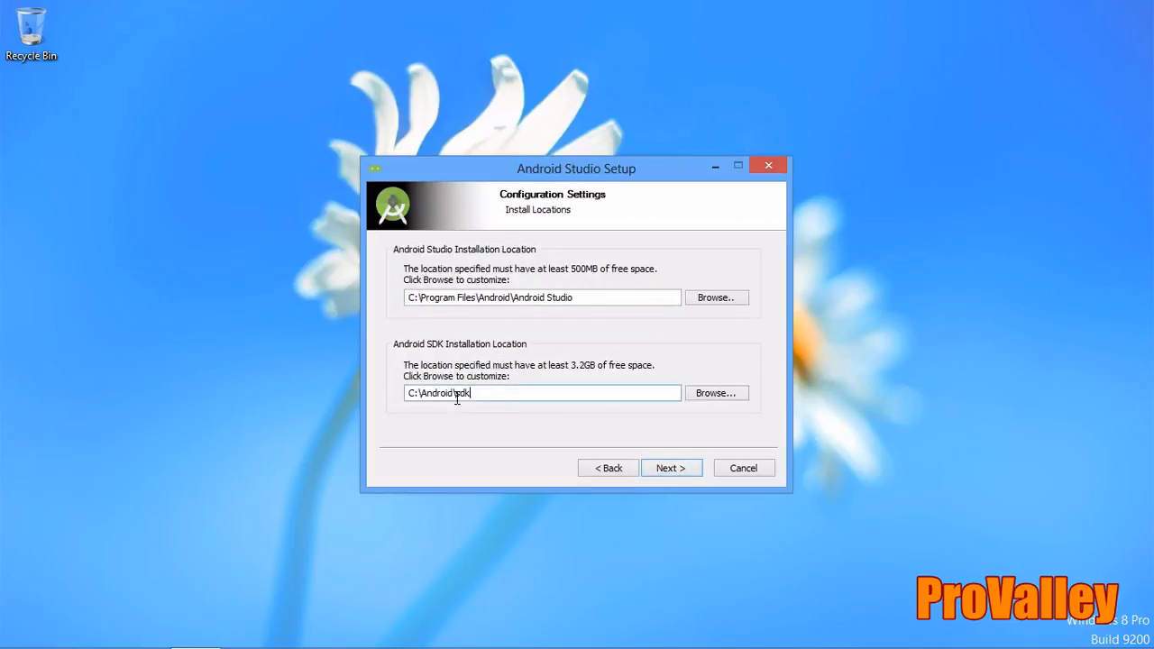
{"action": "left_click_drag", "start_coordinate": [471, 394], "coordinate": [347, 410]}
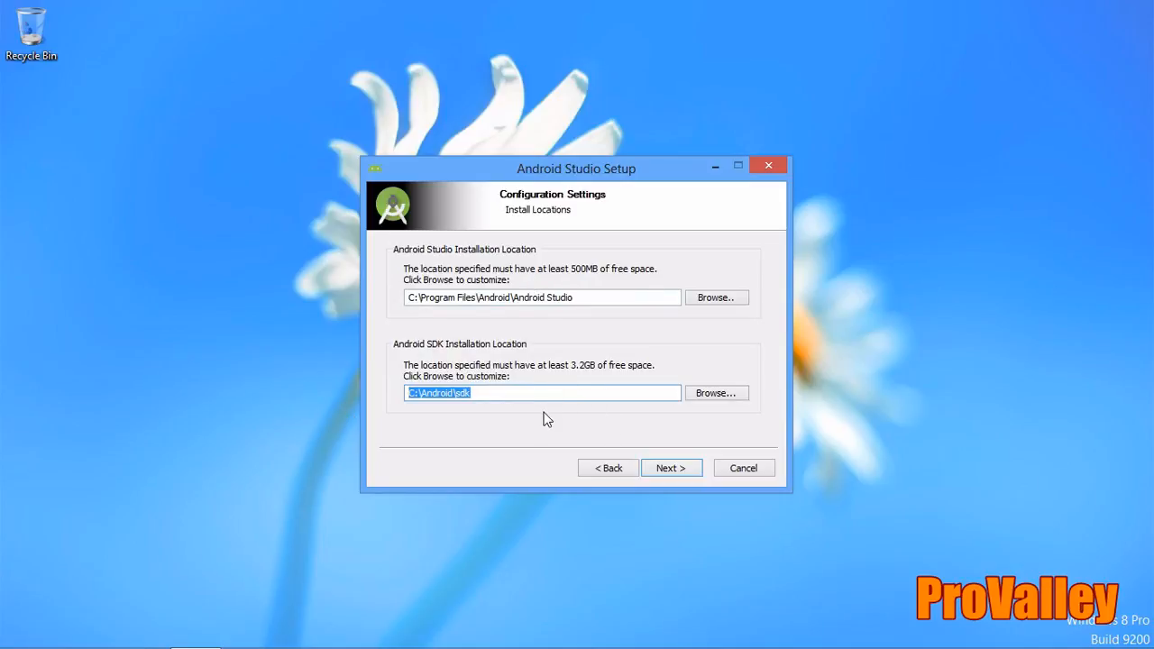
{"action": "left_click", "coordinate": [671, 467]}
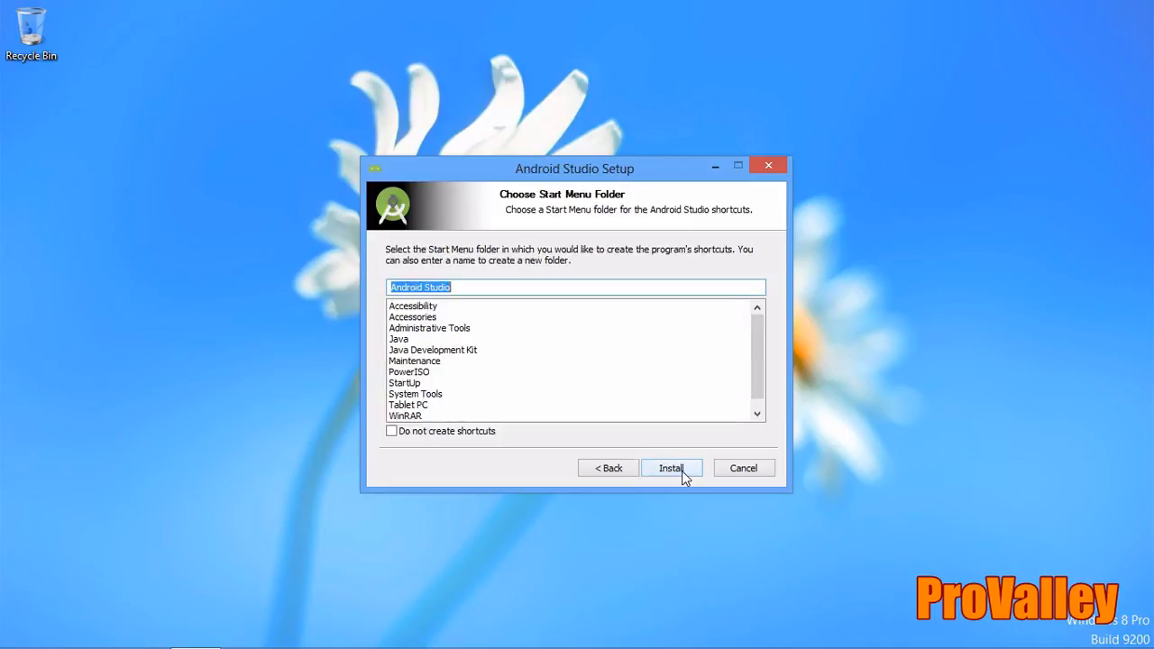
{"action": "left_click", "coordinate": [681, 471]}
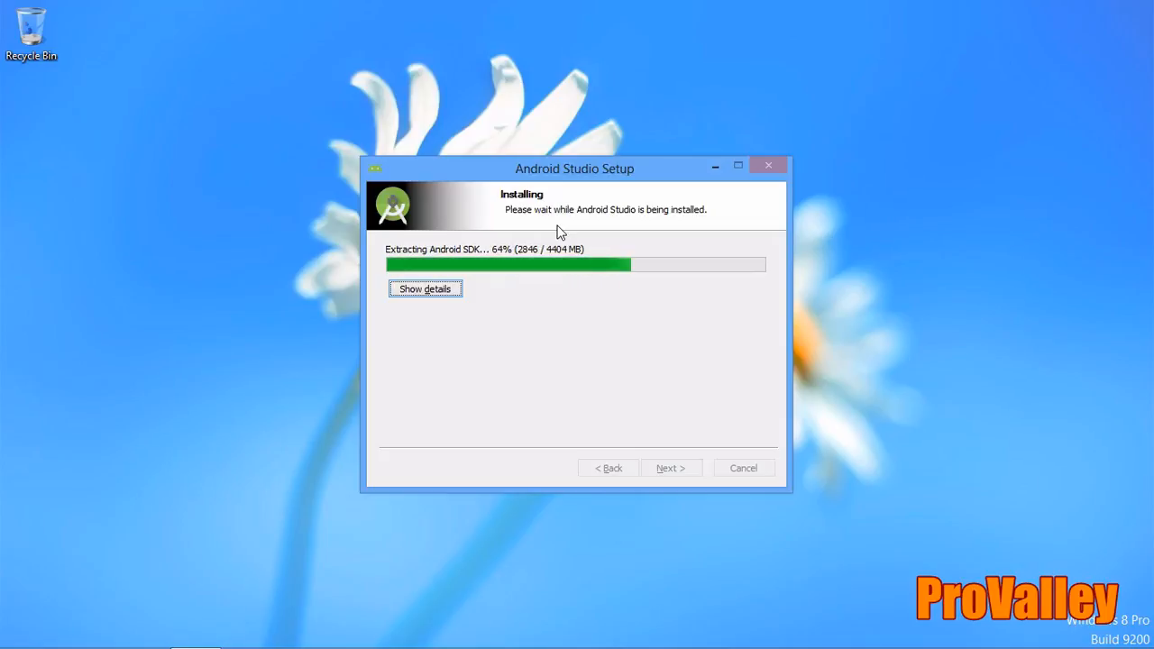
{"action": "left_click", "coordinate": [939, 337]}
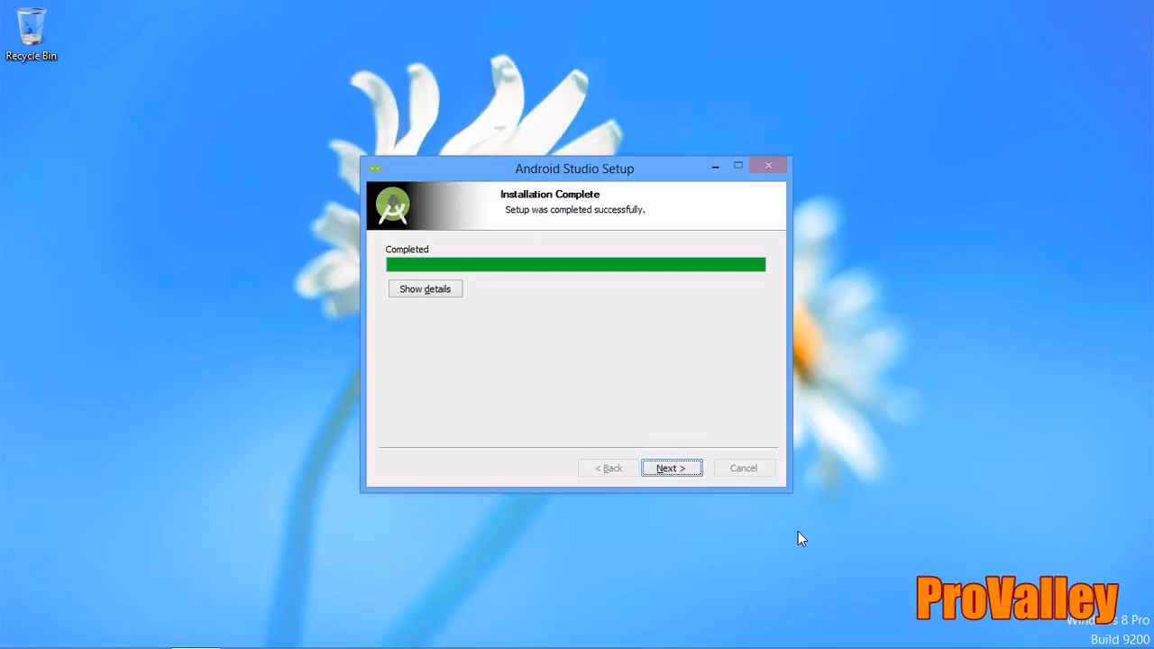
{"action": "mouse_move", "coordinate": [923, 648]}
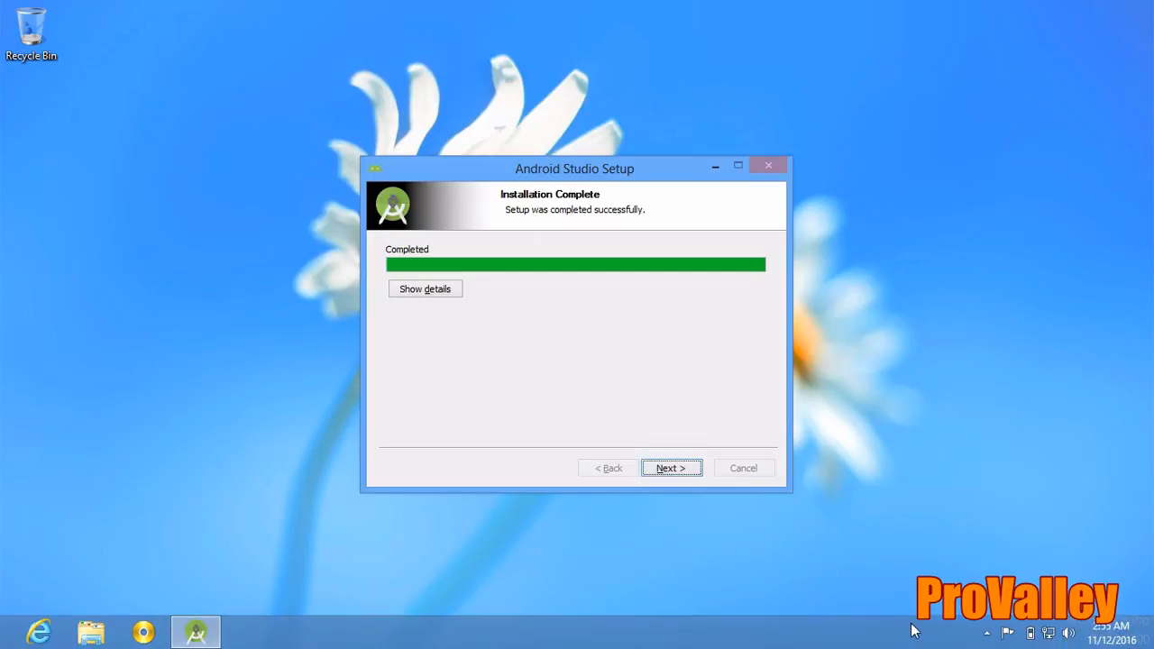